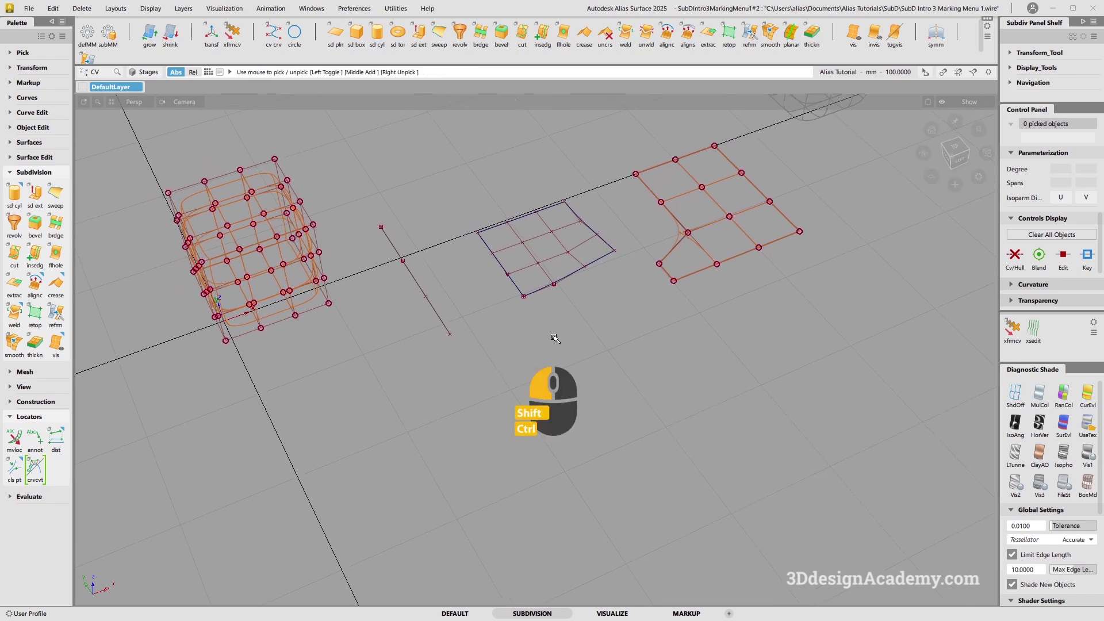
# Open the pick, transform and display marking menus in turn to review their available commands.
pyautogui.keyDown('ctrl'); pyautogui.keyDown('shift'); pyautogui.click(555, 338); pyautogui.keyUp('shift'); pyautogui.keyUp('ctrl')
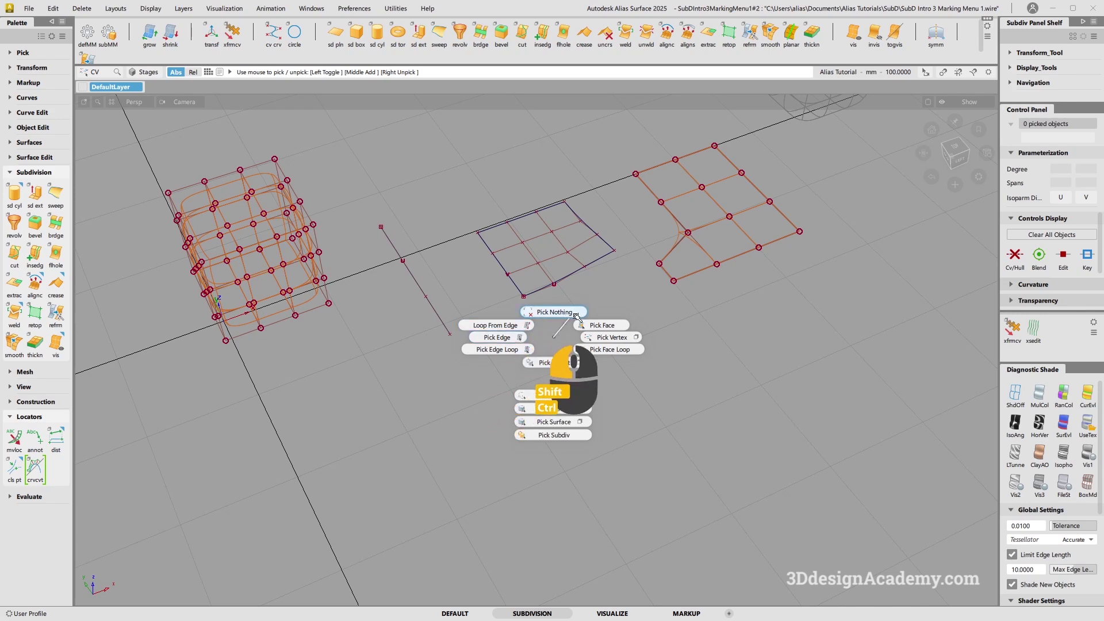
pyautogui.keyDown('ctrl'); pyautogui.keyDown('shift'); pyautogui.middleClick(555, 338); pyautogui.keyUp('shift'); pyautogui.keyUp('ctrl')
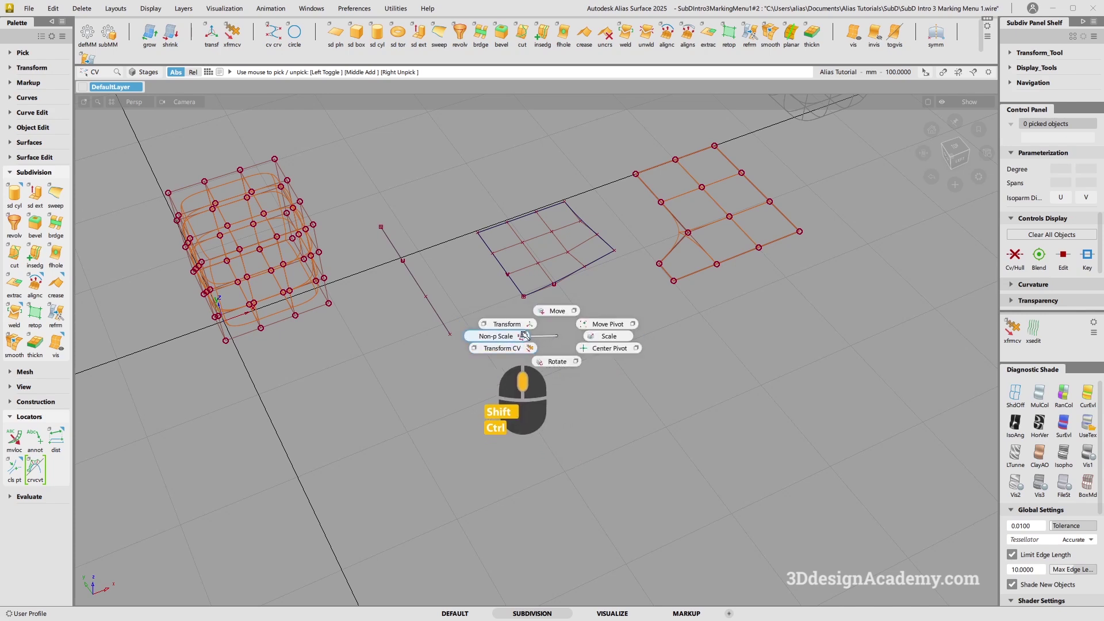
pyautogui.keyDown('ctrl'); pyautogui.keyDown('shift'); pyautogui.rightClick(556, 339); pyautogui.keyUp('shift'); pyautogui.keyUp('ctrl')
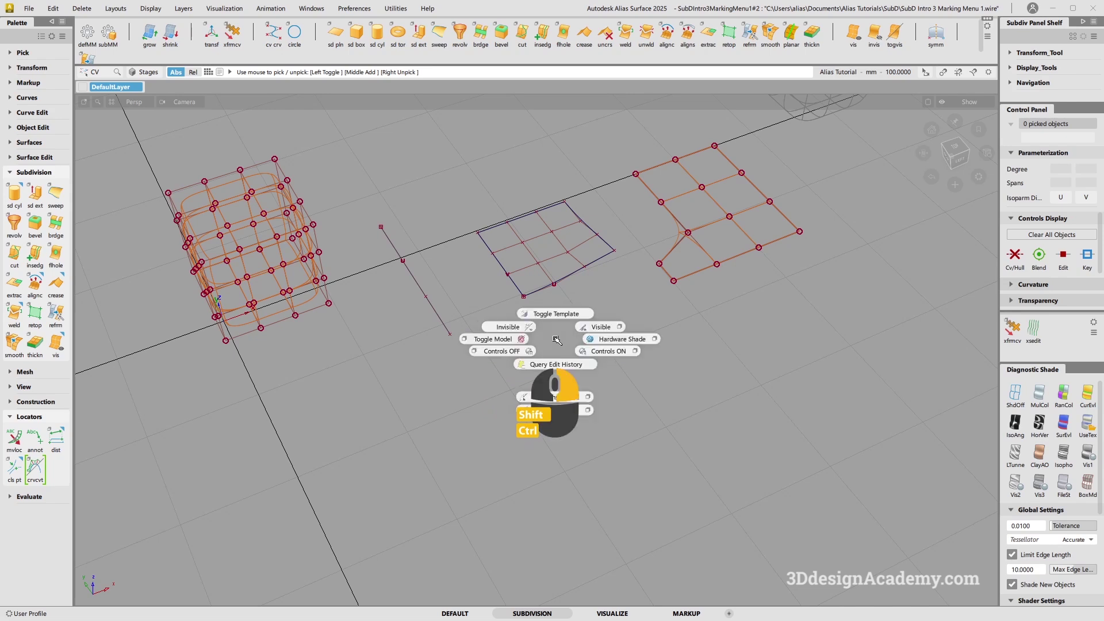
pyautogui.keyDown('alt'); pyautogui.keyDown('shift'); pyautogui.moveTo(556, 340); pyautogui.dragTo(594, 337); pyautogui.keyUp('shift'); pyautogui.keyUp('alt')
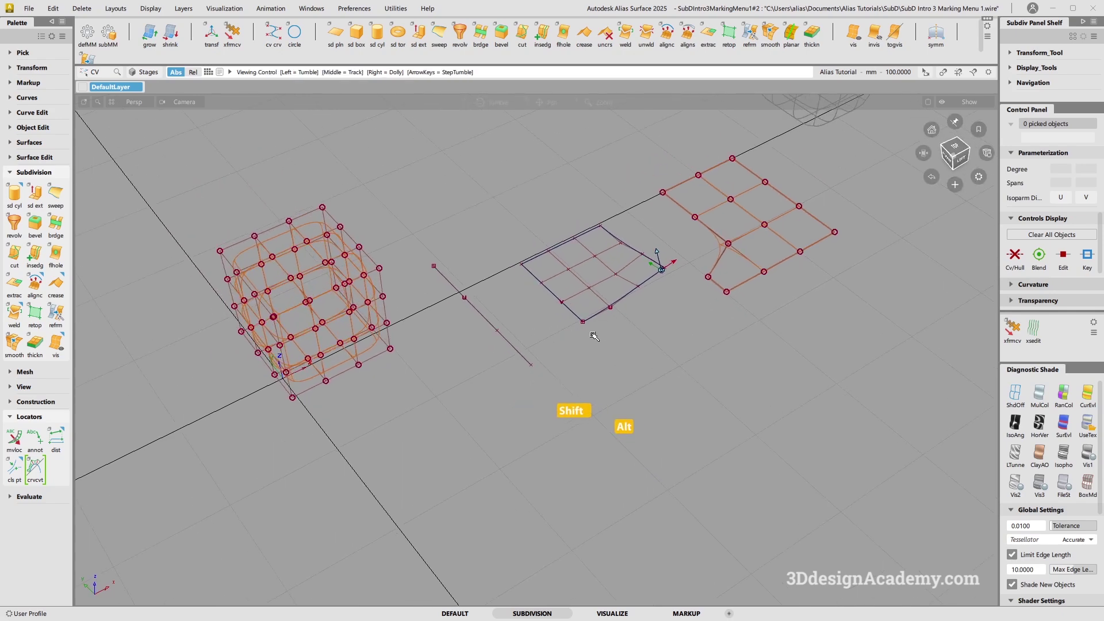
pyautogui.keyDown('ctrl'); pyautogui.keyDown('shift'); pyautogui.click(591, 361); pyautogui.keyUp('shift'); pyautogui.keyUp('ctrl')
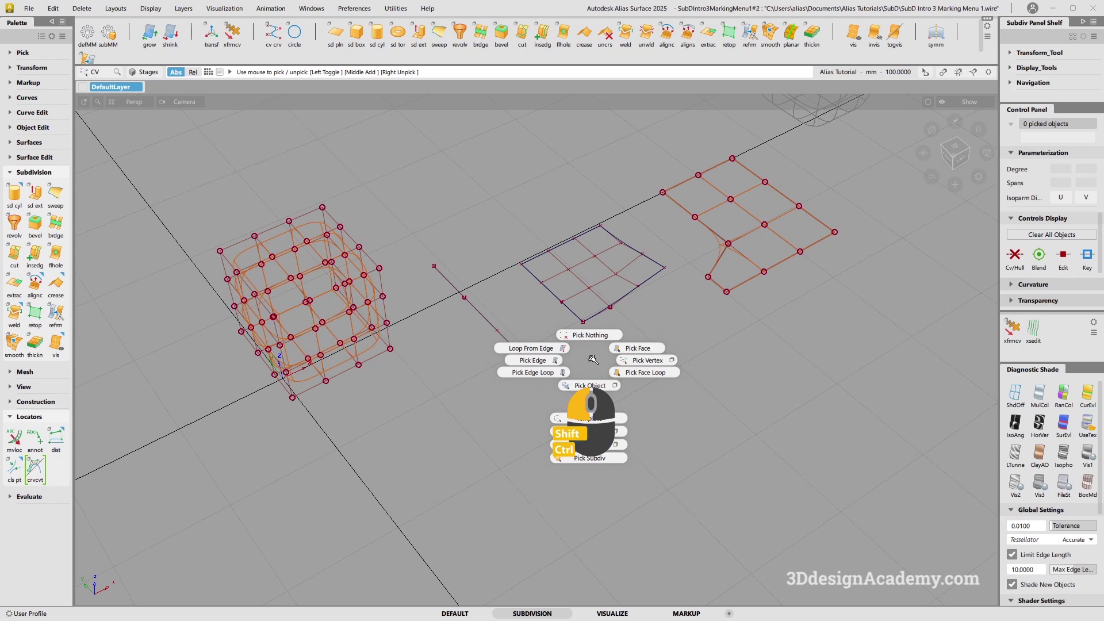
# Pick five faces of the flat subdivision mesh with Pick Face and clear the selection.
pyautogui.keyDown('ctrl'); pyautogui.keyDown('shift'); pyautogui.moveTo(593, 358); pyautogui.dragTo(626, 349); pyautogui.keyUp('shift'); pyautogui.keyUp('ctrl')
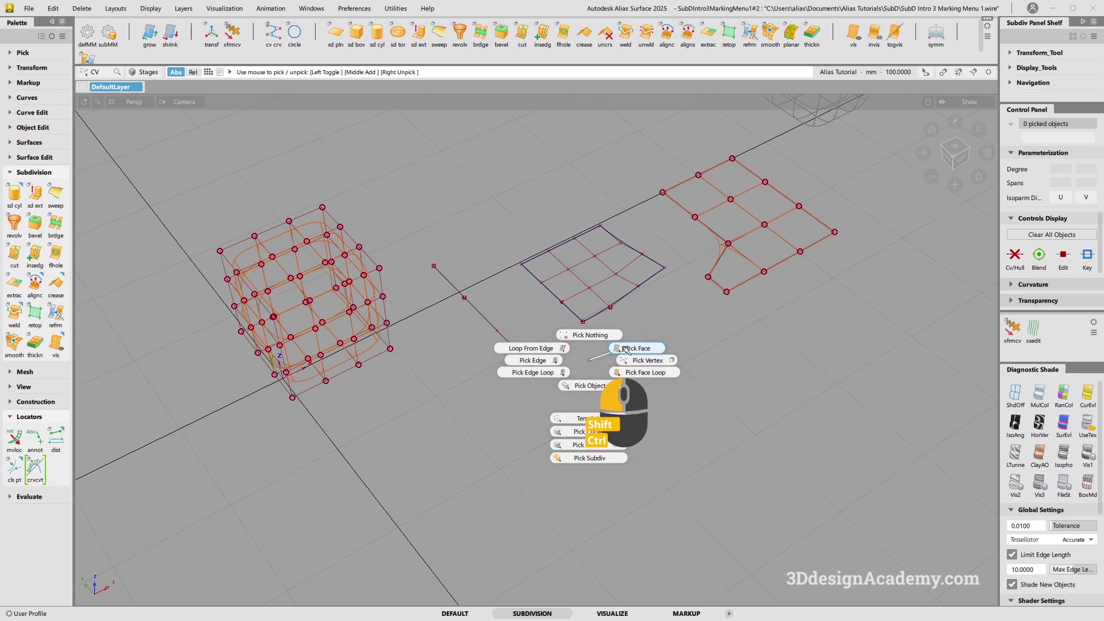
pyautogui.keyDown('ctrl'); pyautogui.keyDown('shift'); pyautogui.moveTo(626, 349); pyautogui.dragTo(627, 348); pyautogui.keyUp('shift'); pyautogui.keyUp('ctrl')
pyautogui.click(772, 247)
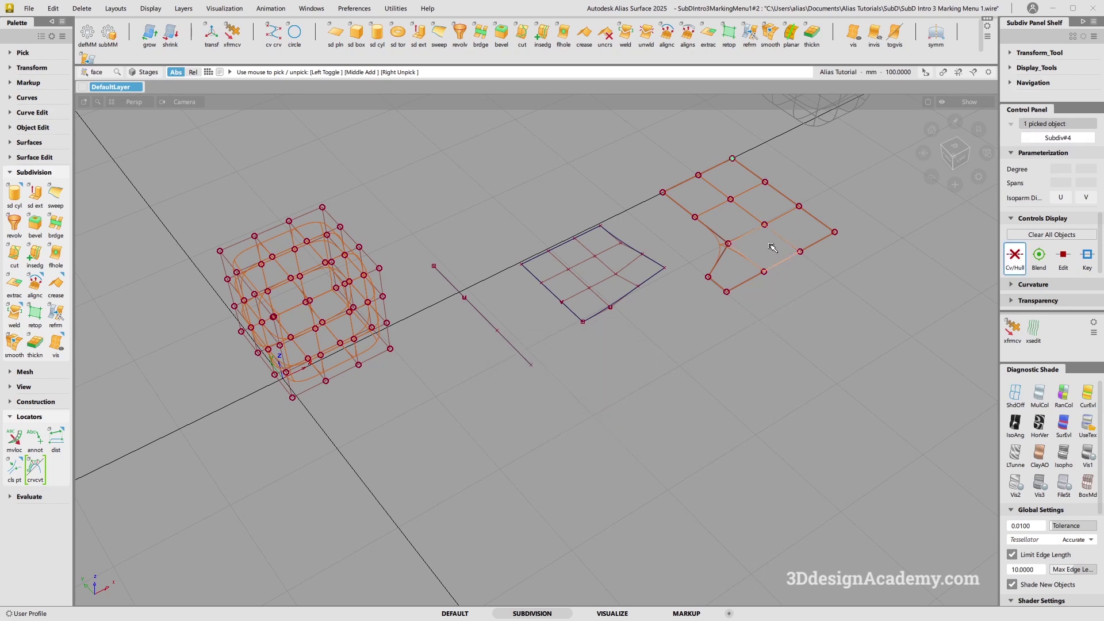
pyautogui.click(741, 226)
pyautogui.click(711, 204)
pyautogui.click(729, 173)
pyautogui.click(759, 203)
pyautogui.keyDown('ctrl'); pyautogui.keyDown('shift'); pyautogui.moveTo(591, 373); pyautogui.dragTo(590, 345); pyautogui.keyUp('shift'); pyautogui.keyUp('ctrl')
# Use Pick Vertex to select the four vertices along the flat mesh's front edge and the neighbouring plane's corner CV.
pyautogui.keyDown('ctrl'); pyautogui.keyDown('shift'); pyautogui.moveTo(584, 362); pyautogui.dragTo(611, 364); pyautogui.keyUp('shift'); pyautogui.keyUp('ctrl')
pyautogui.click(728, 296)
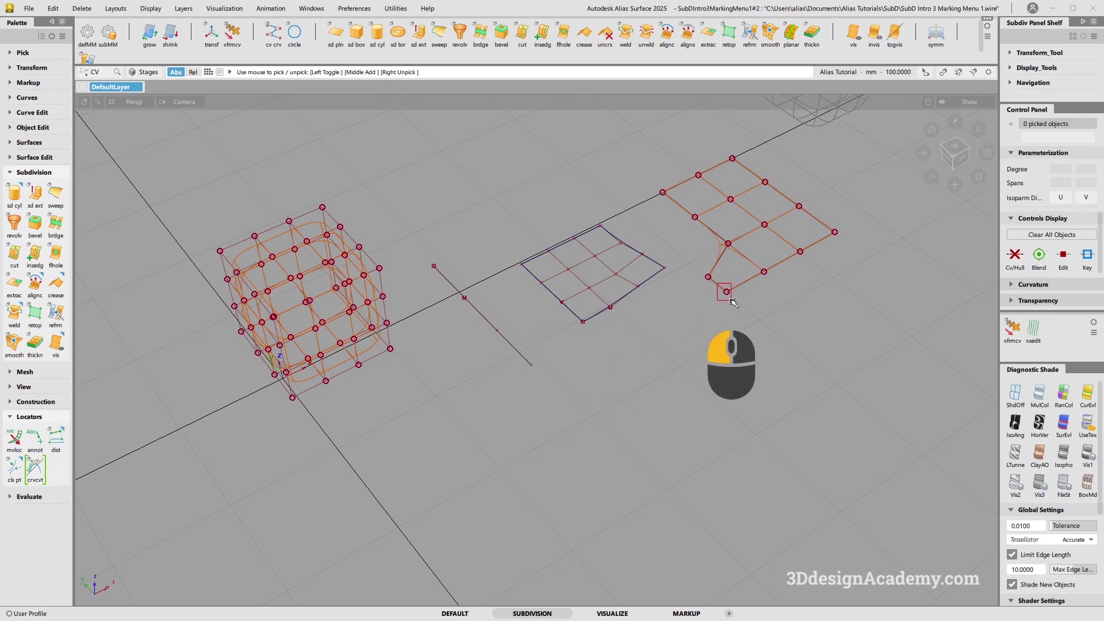
pyautogui.keyDown('alt'); pyautogui.keyDown('shift'); pyautogui.moveTo(726, 294); pyautogui.dragTo(667, 352, button='middle'); pyautogui.keyUp('shift'); pyautogui.keyUp('alt')
pyautogui.click(703, 329)
pyautogui.click(779, 290)
pyautogui.click(742, 310)
pyautogui.keyDown('alt'); pyautogui.keyDown('shift'); pyautogui.moveTo(678, 386); pyautogui.dragTo(610, 334); pyautogui.keyUp('shift'); pyautogui.keyUp('alt')
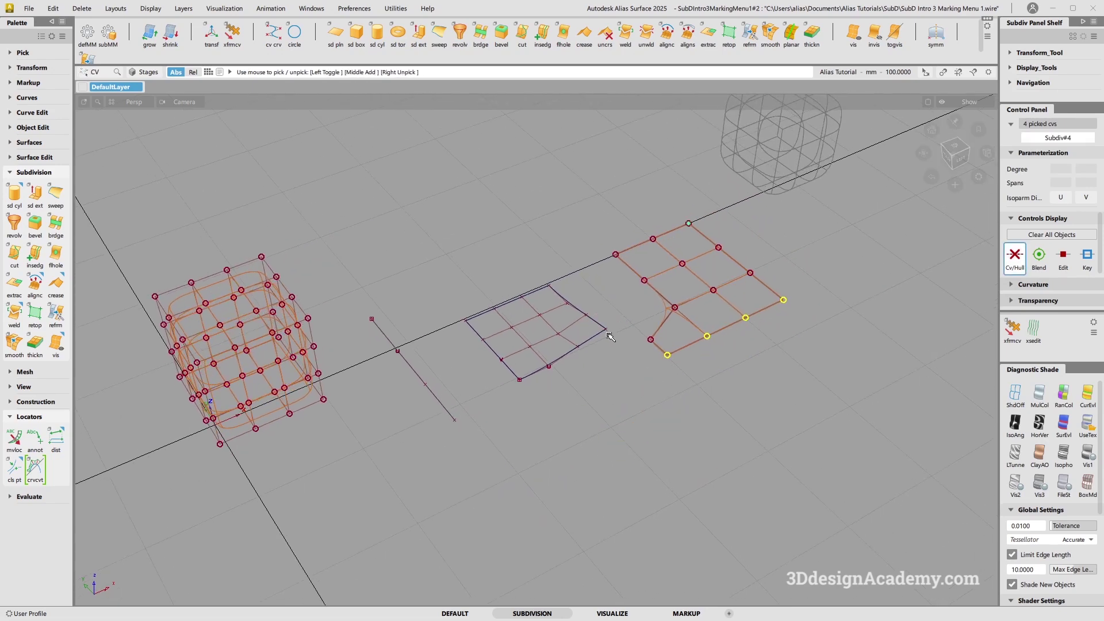
pyautogui.click(609, 335)
# Pick a face loop on the flat subdivision mesh with Pick Face Loop and clear the selection.
pyautogui.keyDown('alt'); pyautogui.keyDown('shift'); pyautogui.moveTo(539, 360); pyautogui.dragTo(596, 431); pyautogui.keyUp('shift'); pyautogui.keyUp('alt')
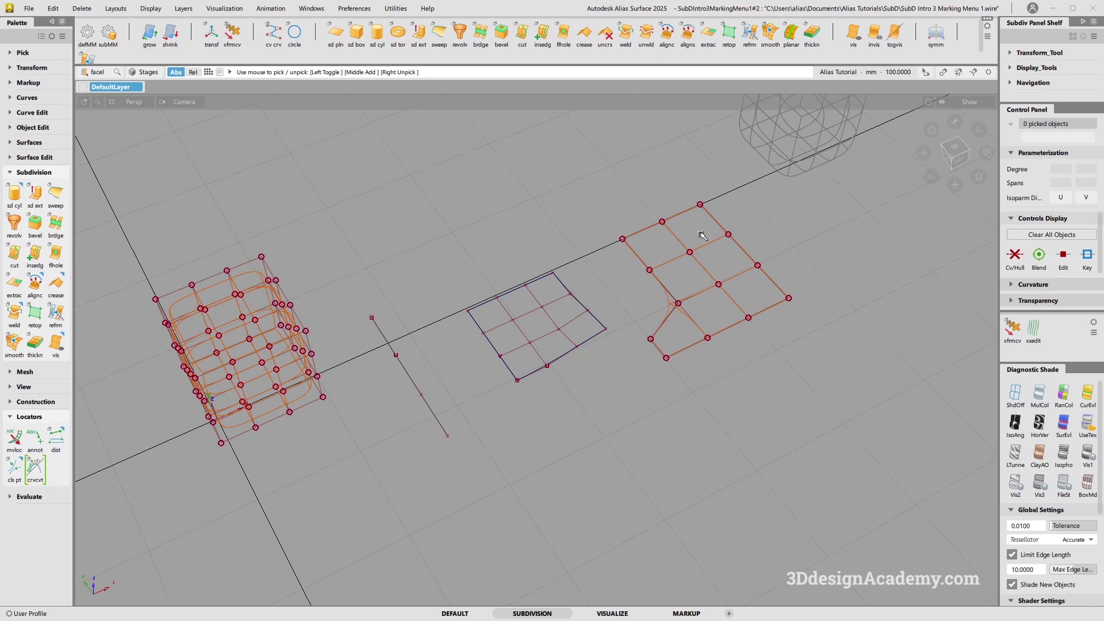
pyautogui.click(741, 277)
pyautogui.keyDown('alt'); pyautogui.keyDown('shift'); pyautogui.moveTo(503, 357); pyautogui.dragTo(579, 330, button='middle'); pyautogui.keyUp('shift'); pyautogui.keyUp('alt')
pyautogui.moveTo(565, 408)
pyautogui.keyDown('ctrl'); pyautogui.keyDown('shift'); pyautogui.mouseDown()
pyautogui.moveTo(564, 375)
pyautogui.moveTo(562, 401)
pyautogui.mouseUp(); pyautogui.keyUp('shift'); pyautogui.keyUp('ctrl')
# Use Pick Object to select the subdivision box, the curve, the plane and the flat subdivision mesh.
pyautogui.keyDown('ctrl'); pyautogui.keyDown('shift'); pyautogui.click(563, 376); pyautogui.keyUp('shift'); pyautogui.keyUp('ctrl')
pyautogui.keyDown('alt'); pyautogui.keyDown('shift'); pyautogui.moveTo(564, 396); pyautogui.dragTo(511, 365, button='right'); pyautogui.keyUp('shift'); pyautogui.keyUp('alt')
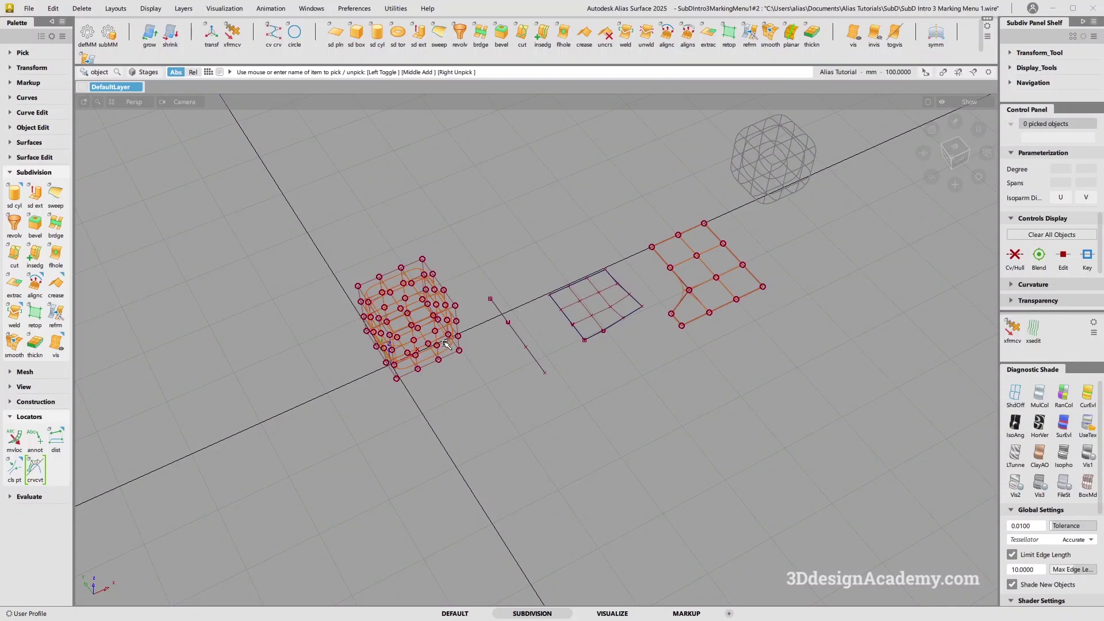
pyautogui.click(438, 350)
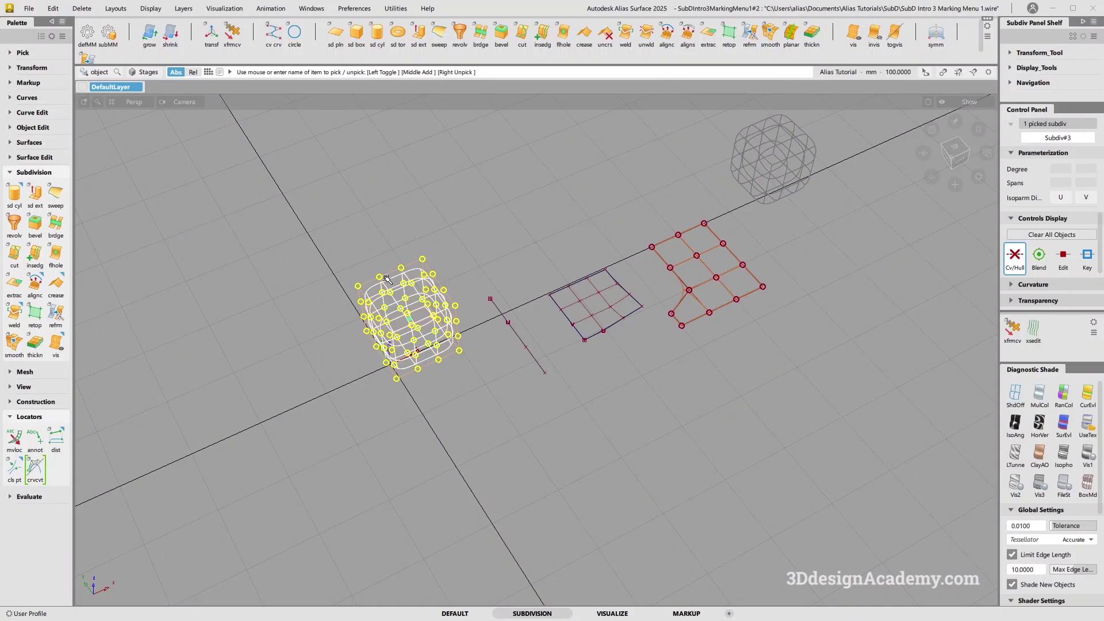
pyautogui.click(508, 322)
pyautogui.click(597, 293)
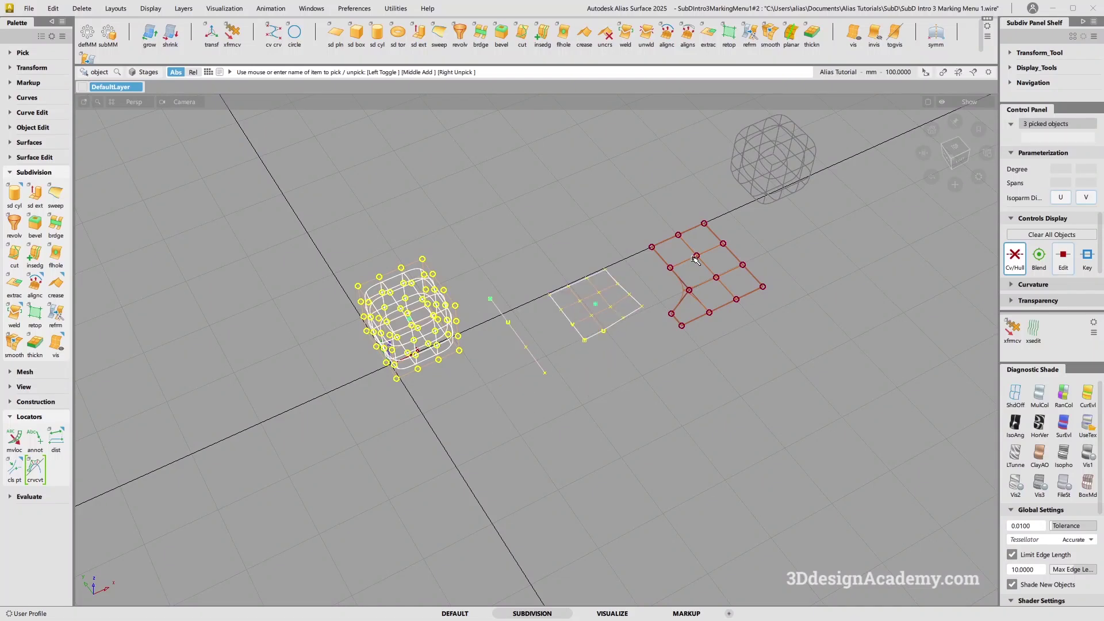
pyautogui.click(695, 267)
# Select the front boundary of the flat subdivision mesh with Pick Edge Loop.
pyautogui.keyDown('ctrl'); pyautogui.keyDown('shift'); pyautogui.moveTo(564, 401); pyautogui.dragTo(540, 402); pyautogui.keyUp('shift'); pyautogui.keyUp('ctrl')
pyautogui.keyDown('alt'); pyautogui.keyDown('shift'); pyautogui.moveTo(675, 334); pyautogui.dragTo(578, 377, button='middle'); pyautogui.keyUp('shift'); pyautogui.keyUp('alt')
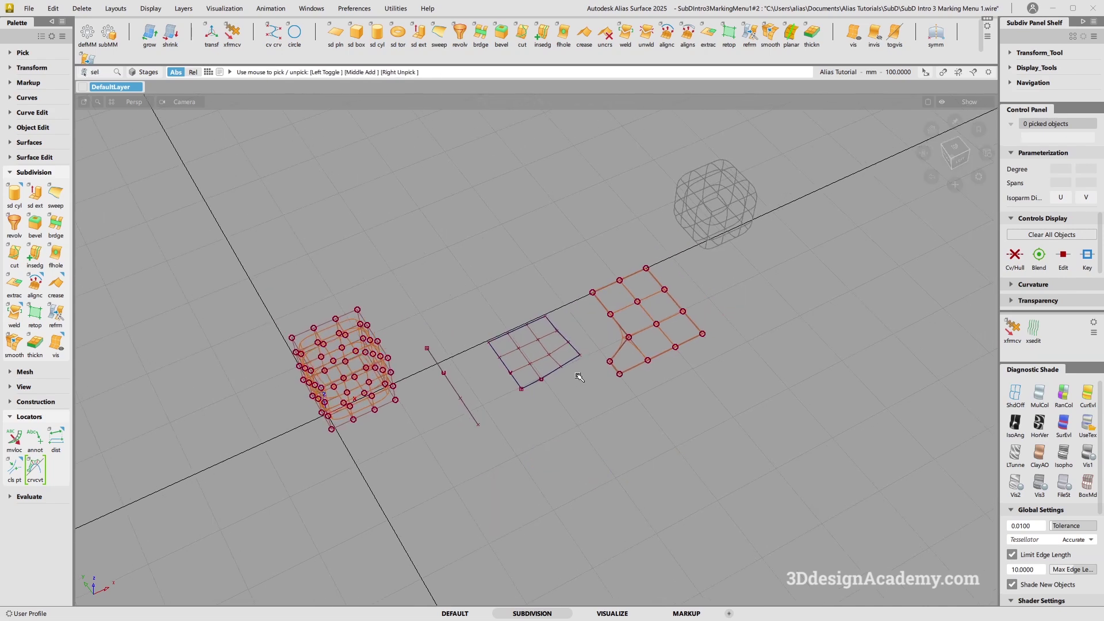
pyautogui.click(664, 355)
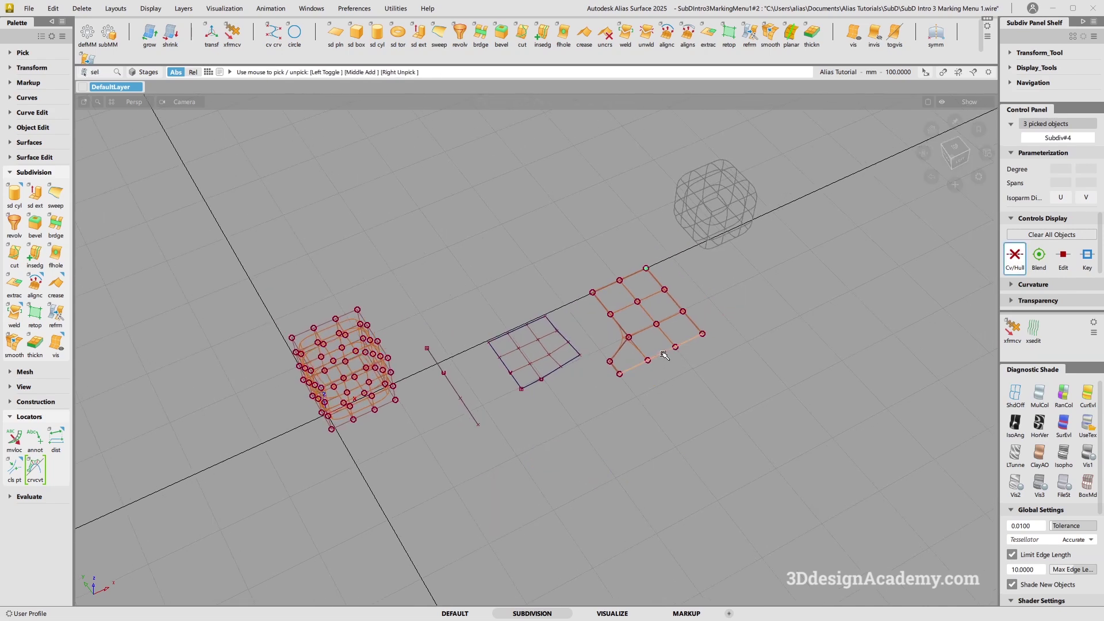
pyautogui.press('F10')
# Select one front boundary edge of the flat mesh with Pick Edge and extend it using Loop From Edge.
pyautogui.keyDown('ctrl'); pyautogui.keyDown('shift'); pyautogui.click(605, 421); pyautogui.keyUp('shift'); pyautogui.keyUp('ctrl')
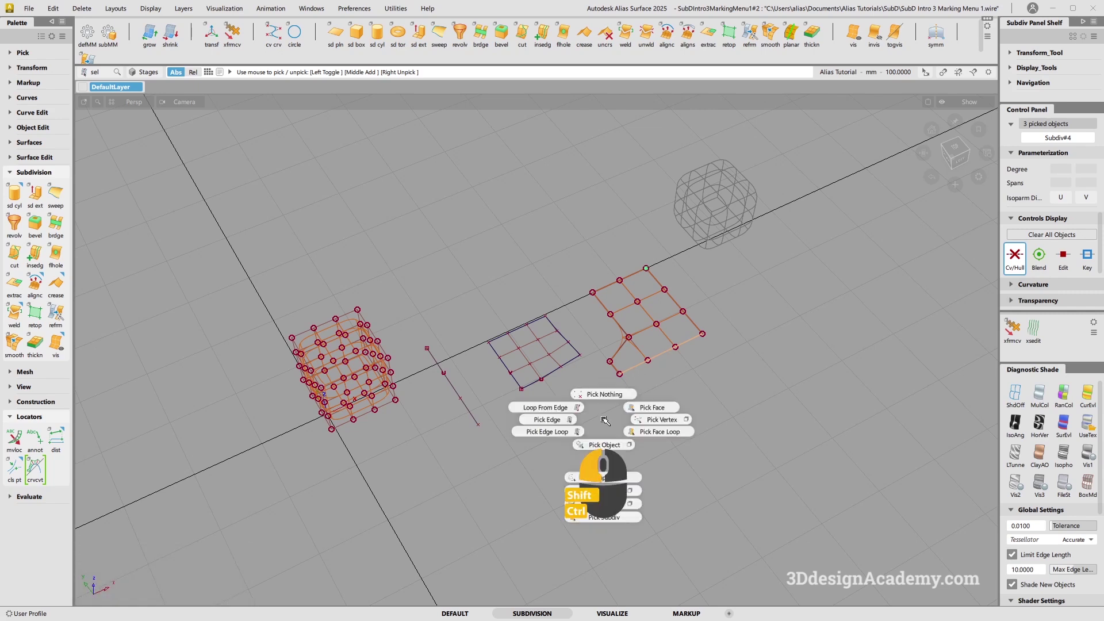
pyautogui.keyDown('ctrl'); pyautogui.keyDown('shift'); pyautogui.moveTo(605, 420); pyautogui.dragTo(560, 420); pyautogui.keyUp('shift'); pyautogui.keyUp('ctrl')
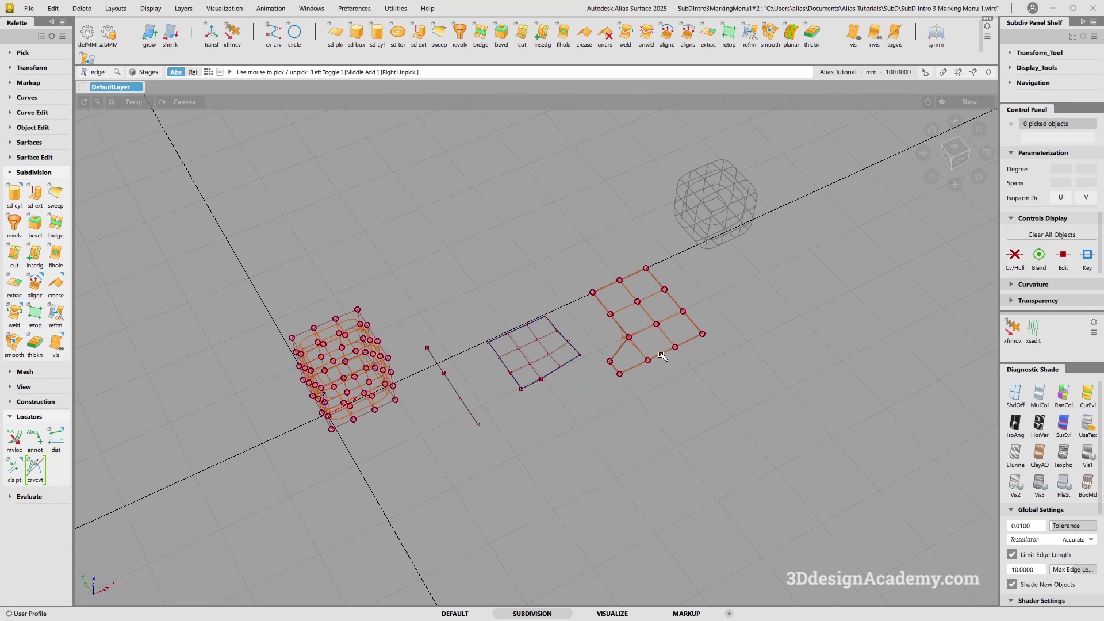
pyautogui.click(675, 347)
pyautogui.keyDown('ctrl'); pyautogui.keyDown('shift'); pyautogui.click(602, 405); pyautogui.keyUp('shift'); pyautogui.keyUp('ctrl')
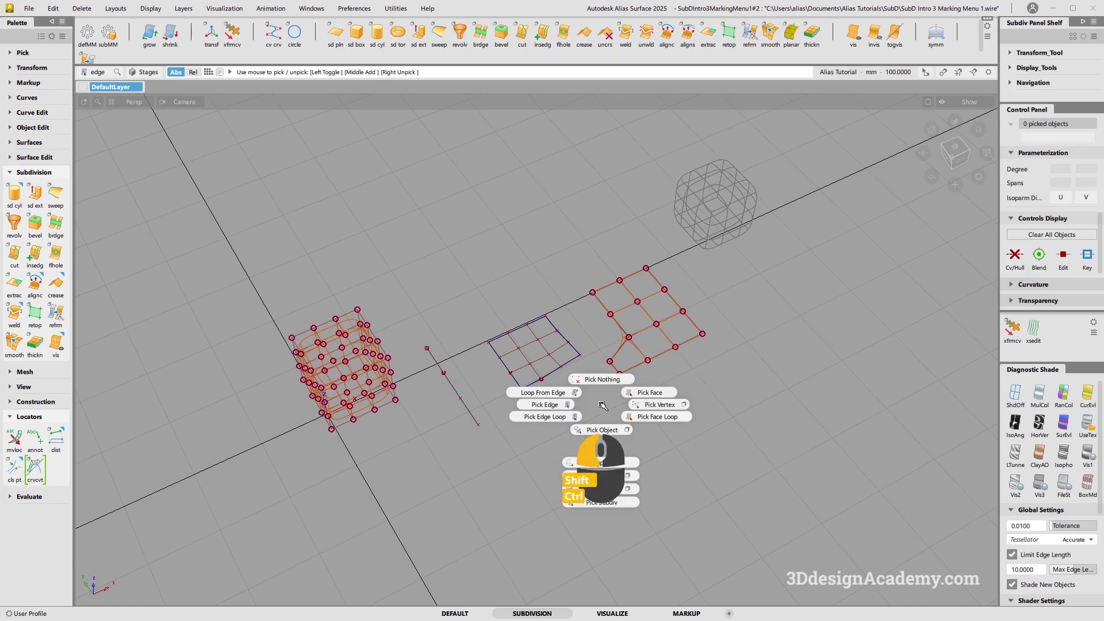
pyautogui.keyDown('ctrl'); pyautogui.keyDown('shift'); pyautogui.moveTo(666, 377); pyautogui.dragTo(623, 380); pyautogui.keyUp('shift'); pyautogui.keyUp('ctrl')
pyautogui.click(662, 354)
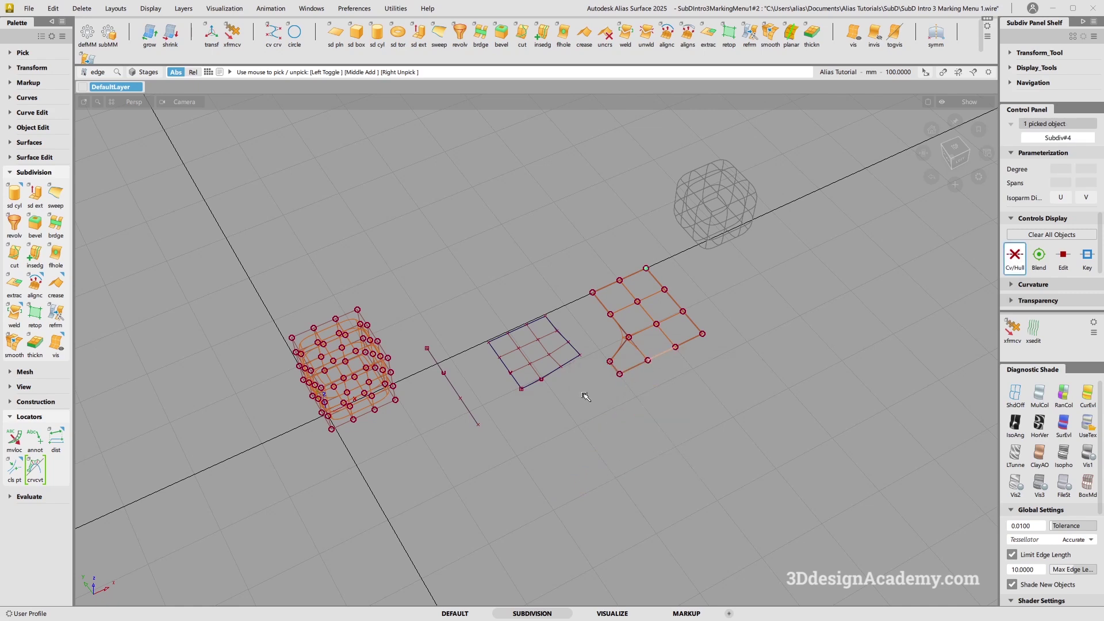
pyautogui.keyDown('ctrl'); pyautogui.keyDown('shift'); pyautogui.moveTo(595, 399); pyautogui.dragTo(562, 392); pyautogui.keyUp('shift'); pyautogui.keyUp('ctrl')
pyautogui.keyDown('ctrl'); pyautogui.keyDown('shift'); pyautogui.moveTo(552, 439); pyautogui.dragTo(554, 416); pyautogui.keyUp('shift'); pyautogui.keyUp('ctrl')
# Select the entire flat subdivision mesh with Pick Object and clear the selection.
pyautogui.keyDown('ctrl'); pyautogui.keyDown('shift'); pyautogui.moveTo(562, 412); pyautogui.dragTo(580, 428); pyautogui.keyUp('shift'); pyautogui.keyUp('ctrl')
pyautogui.click(654, 358)
pyautogui.click(602, 361)
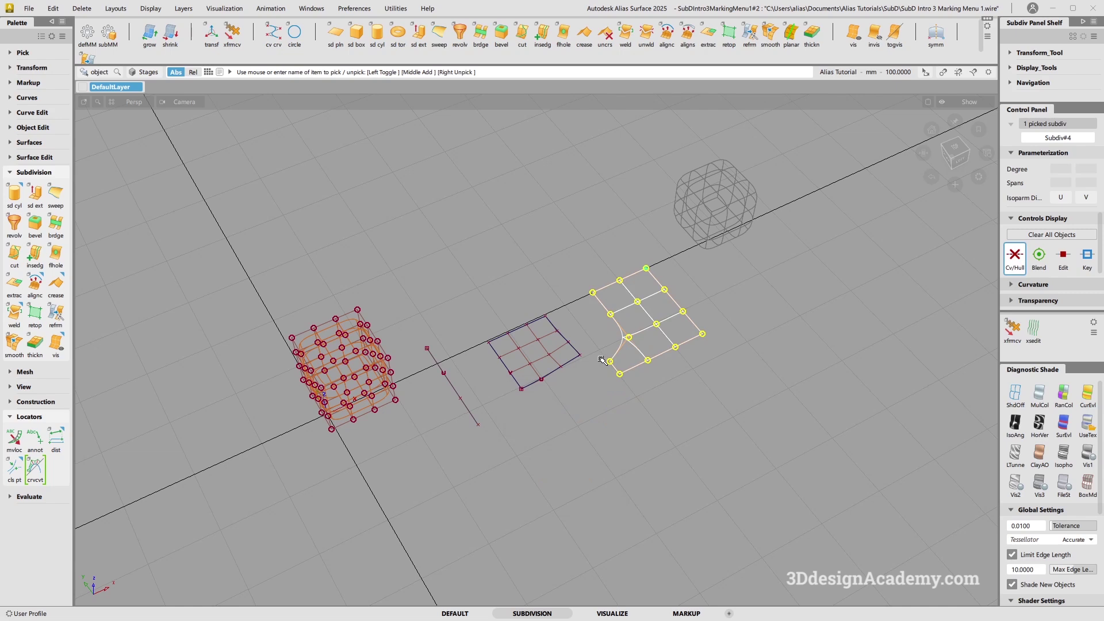
pyautogui.keyDown('ctrl'); pyautogui.keyDown('shift'); pyautogui.moveTo(558, 426); pyautogui.dragTo(558, 401); pyautogui.keyUp('shift'); pyautogui.keyUp('ctrl')
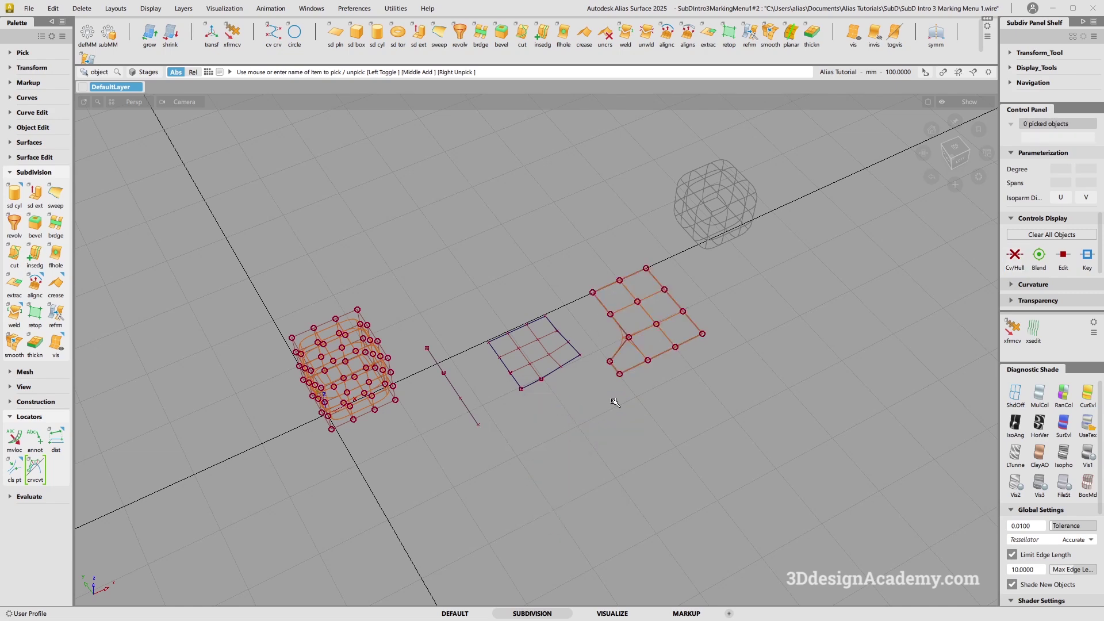
# Pick the templated subdivision object with the Template pick filter and turn off its template state.
pyautogui.keyDown('alt'); pyautogui.keyDown('shift'); pyautogui.moveTo(535, 434); pyautogui.dragTo(560, 399, button='middle'); pyautogui.keyUp('shift'); pyautogui.keyUp('alt')
pyautogui.keyDown('ctrl'); pyautogui.keyDown('shift'); pyautogui.moveTo(586, 375); pyautogui.dragTo(590, 436); pyautogui.keyUp('shift'); pyautogui.keyUp('ctrl')
pyautogui.press('F10')
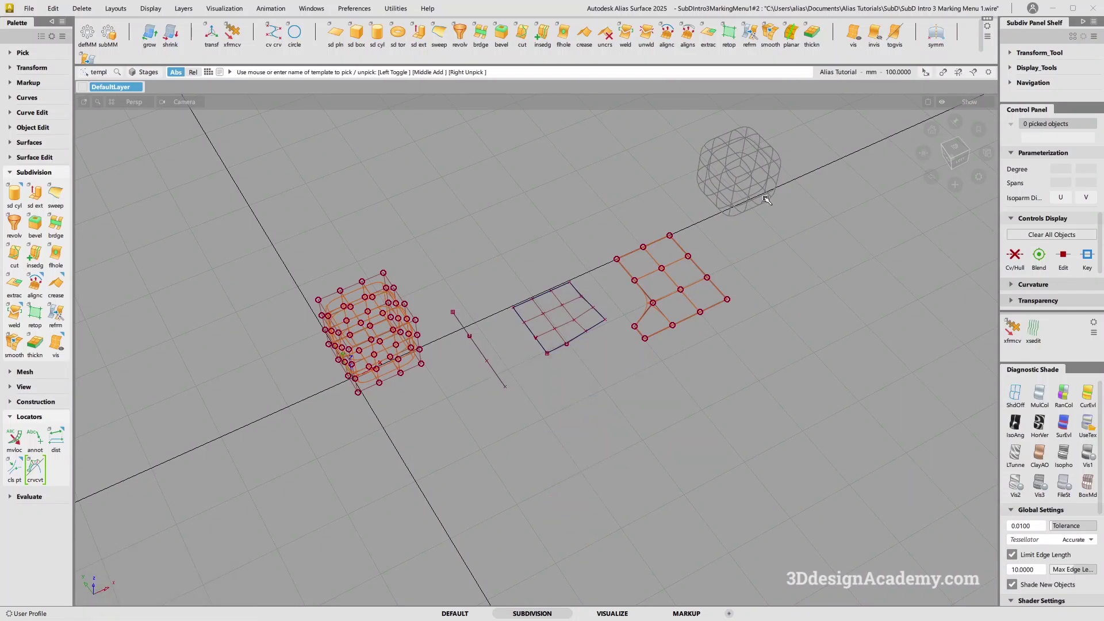
pyautogui.click(740, 177)
pyautogui.keyDown('alt'); pyautogui.keyDown('shift'); pyautogui.moveTo(739, 177); pyautogui.dragTo(710, 259, button='middle'); pyautogui.keyUp('shift'); pyautogui.keyUp('alt')
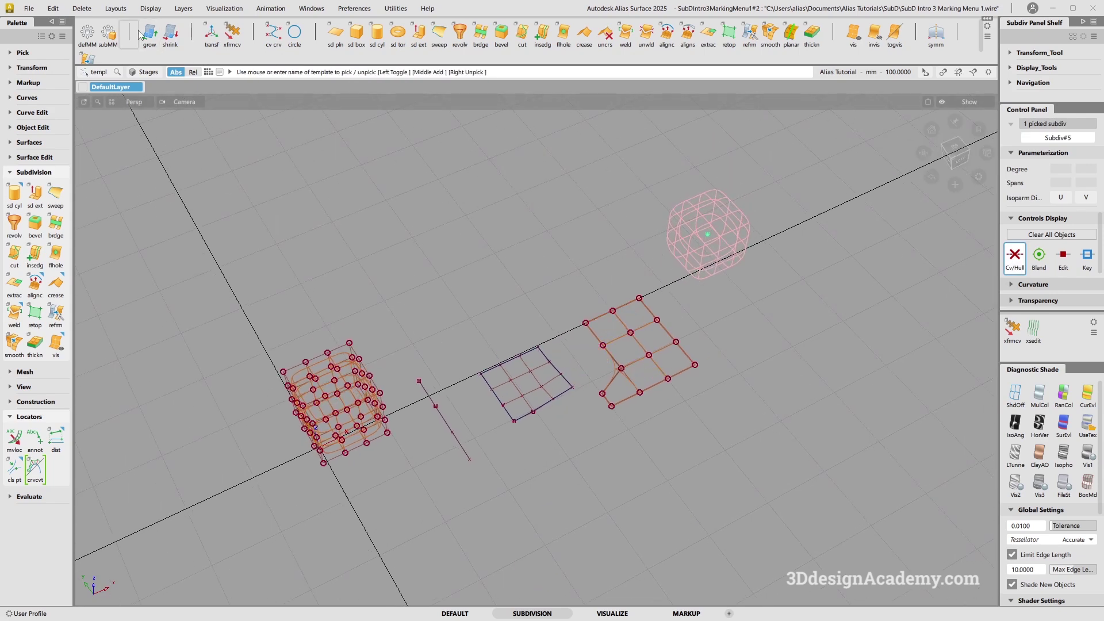
pyautogui.click(151, 9)
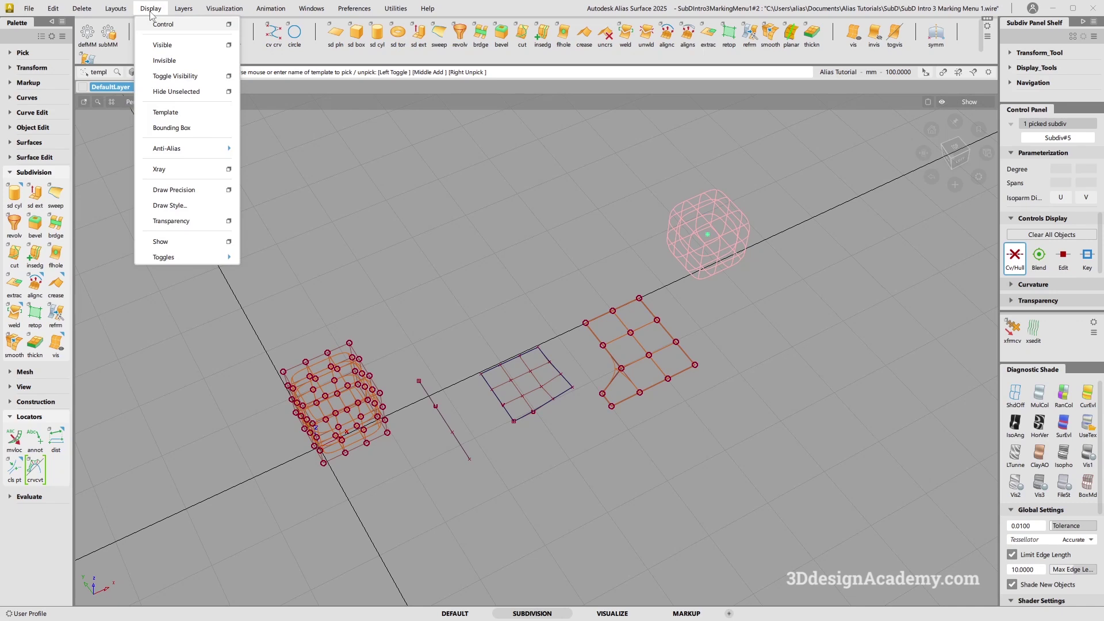
pyautogui.click(167, 113)
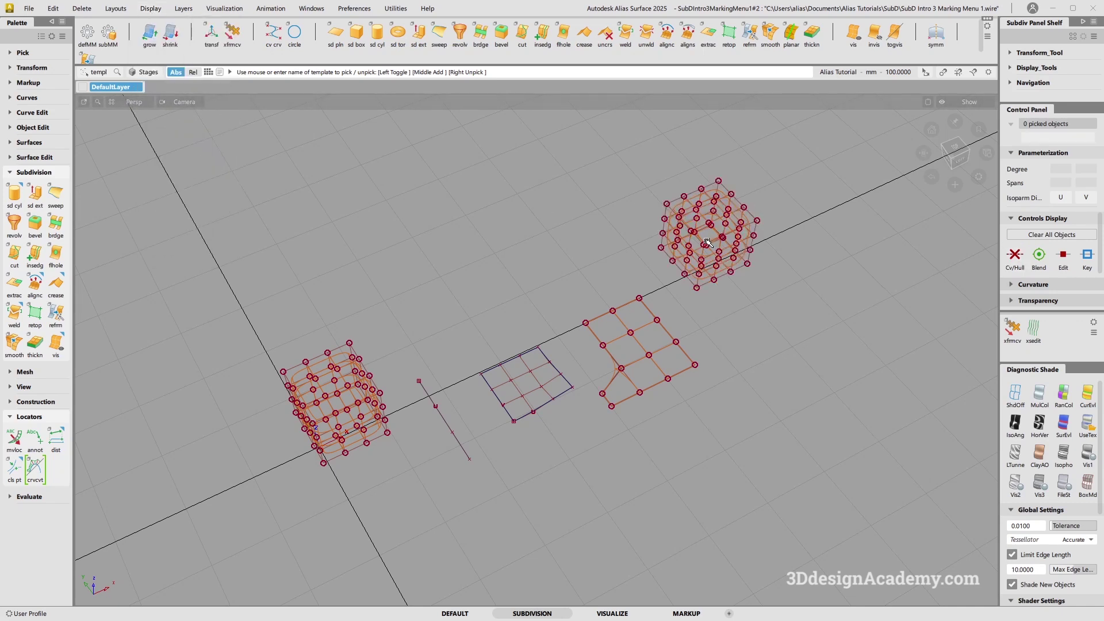
# Select the curve beside the subdivision box using the Pick Curves filter.
pyautogui.keyDown('ctrl'); pyautogui.keyDown('shift'); pyautogui.click(528, 257); pyautogui.keyUp('shift'); pyautogui.keyUp('ctrl')
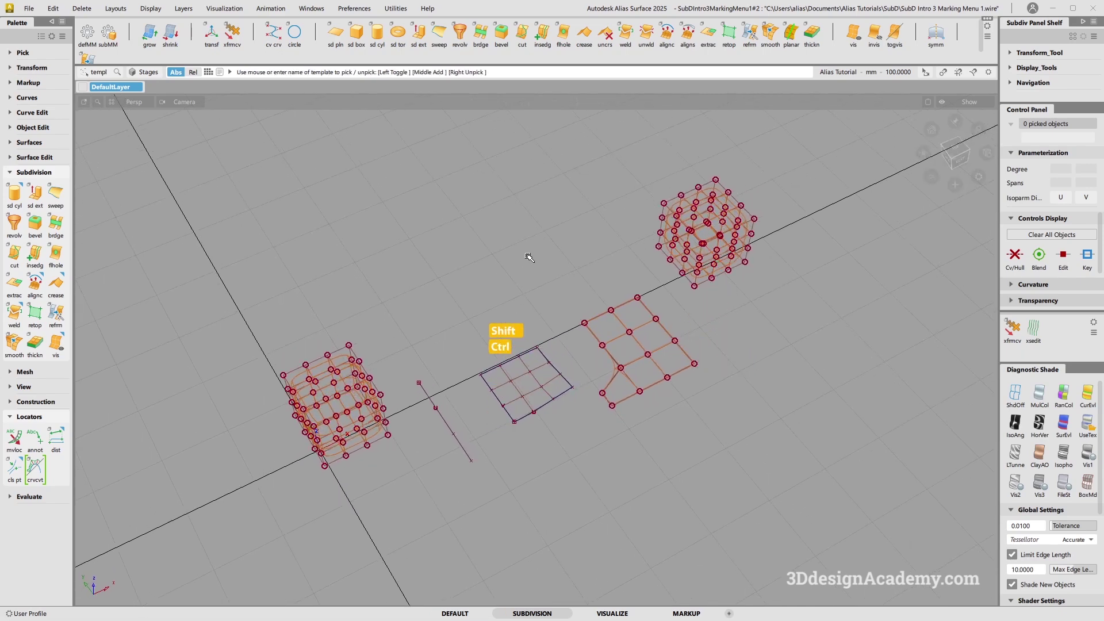
pyautogui.keyDown('ctrl'); pyautogui.keyDown('shift'); pyautogui.moveTo(528, 257); pyautogui.dragTo(530, 330); pyautogui.keyUp('shift'); pyautogui.keyUp('ctrl')
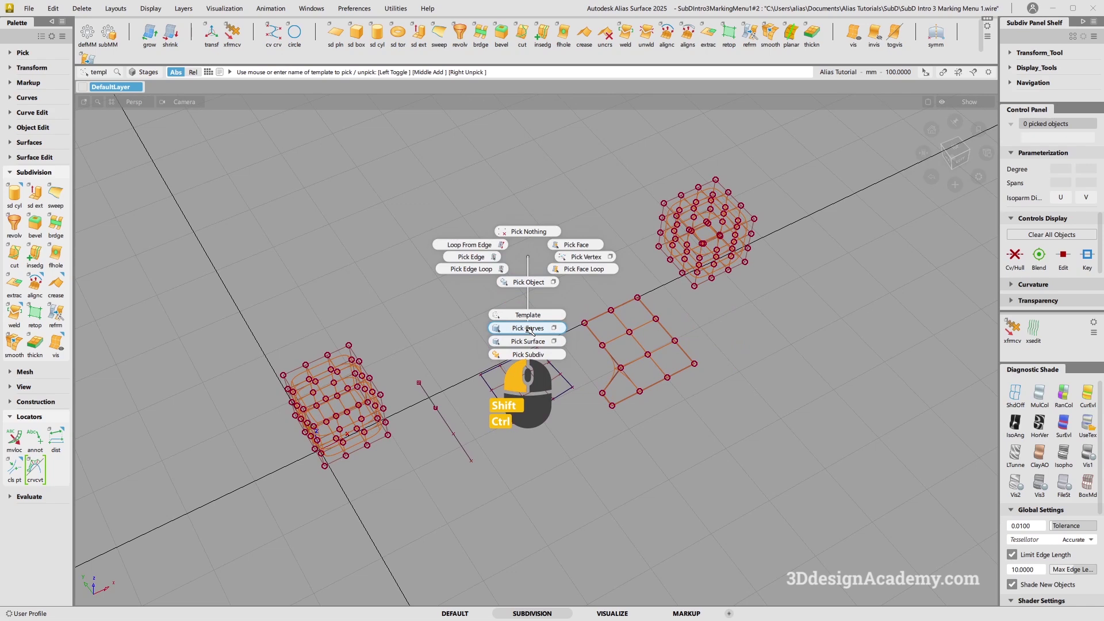
pyautogui.keyDown('ctrl'); pyautogui.keyDown('shift'); pyautogui.moveTo(530, 330); pyautogui.dragTo(530, 329); pyautogui.keyUp('shift'); pyautogui.keyUp('ctrl')
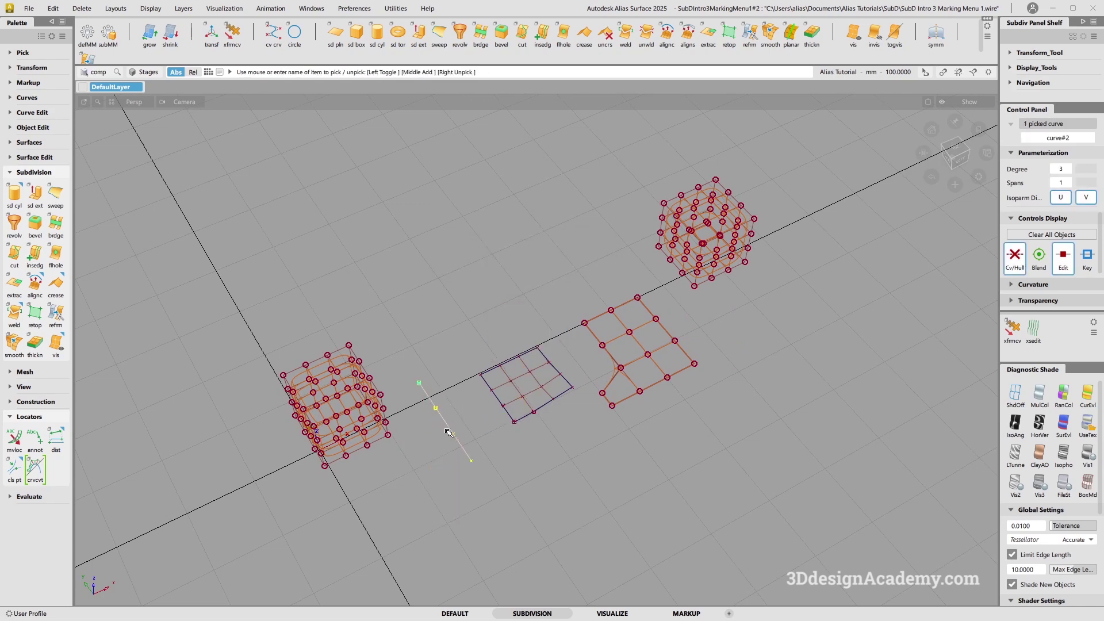
# Select the plane using the Pick Surface filter and clear the selection.
pyautogui.keyDown('ctrl'); pyautogui.keyDown('shift'); pyautogui.click(476, 289); pyautogui.keyUp('shift'); pyautogui.keyUp('ctrl')
pyautogui.keyDown('ctrl'); pyautogui.keyDown('shift'); pyautogui.moveTo(477, 290); pyautogui.dragTo(476, 377); pyautogui.keyUp('shift'); pyautogui.keyUp('ctrl')
pyautogui.click(537, 381)
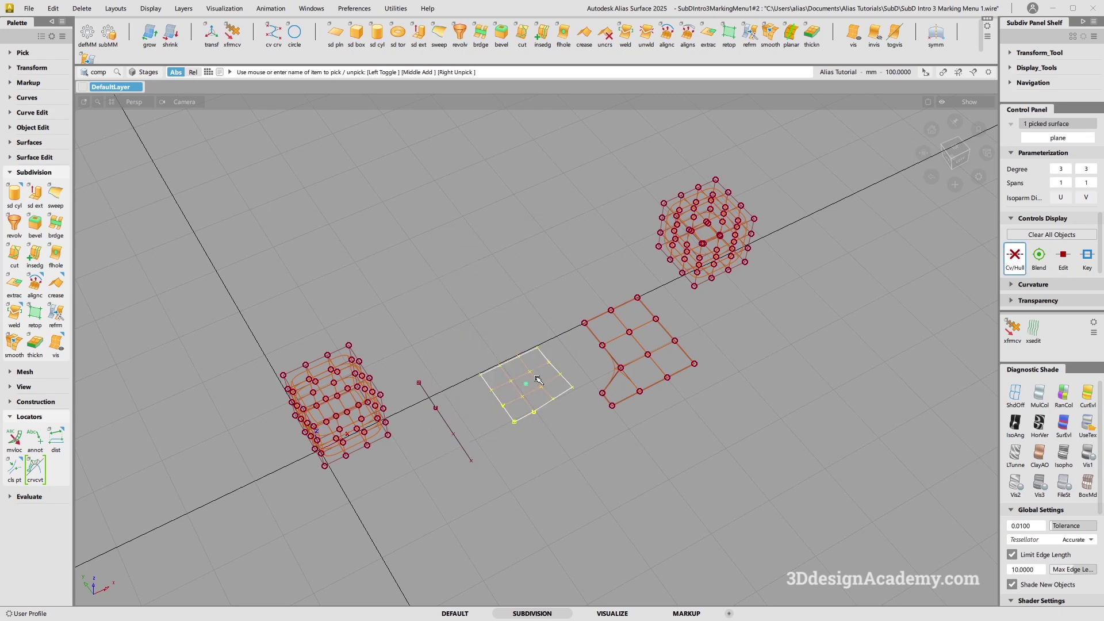
pyautogui.keyDown('alt'); pyautogui.keyDown('shift'); pyautogui.moveTo(538, 380); pyautogui.dragTo(511, 392, button='middle'); pyautogui.keyUp('shift'); pyautogui.keyUp('alt')
pyautogui.click(683, 382)
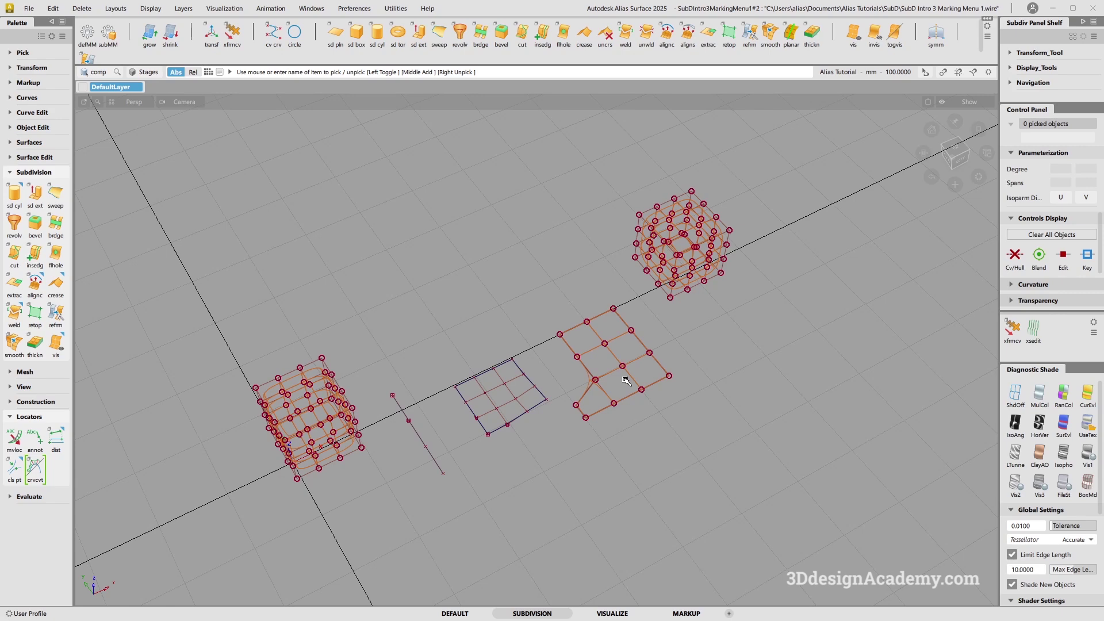
# Pick the single face beside the flat mesh's inner corner vertex as a surface with Pick Surface.
pyautogui.keyDown('alt'); pyautogui.keyDown('shift'); pyautogui.moveTo(625, 381); pyautogui.dragTo(562, 345, button='right'); pyautogui.keyUp('shift'); pyautogui.keyUp('alt')
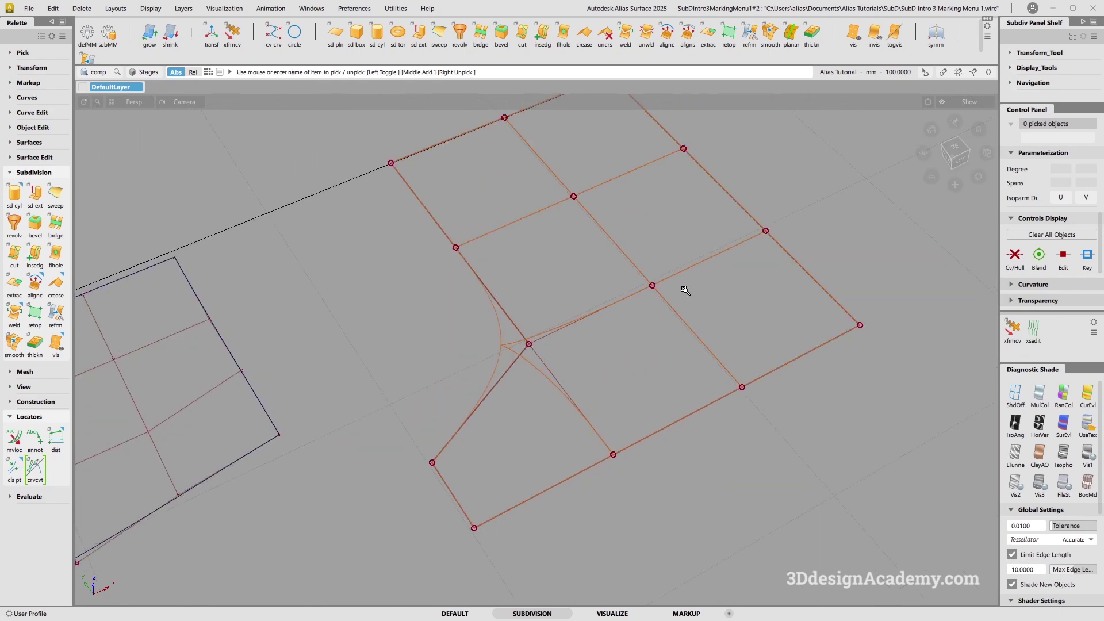
pyautogui.keyDown('alt'); pyautogui.keyDown('shift'); pyautogui.moveTo(606, 323); pyautogui.dragTo(601, 353); pyautogui.keyUp('shift'); pyautogui.keyUp('alt')
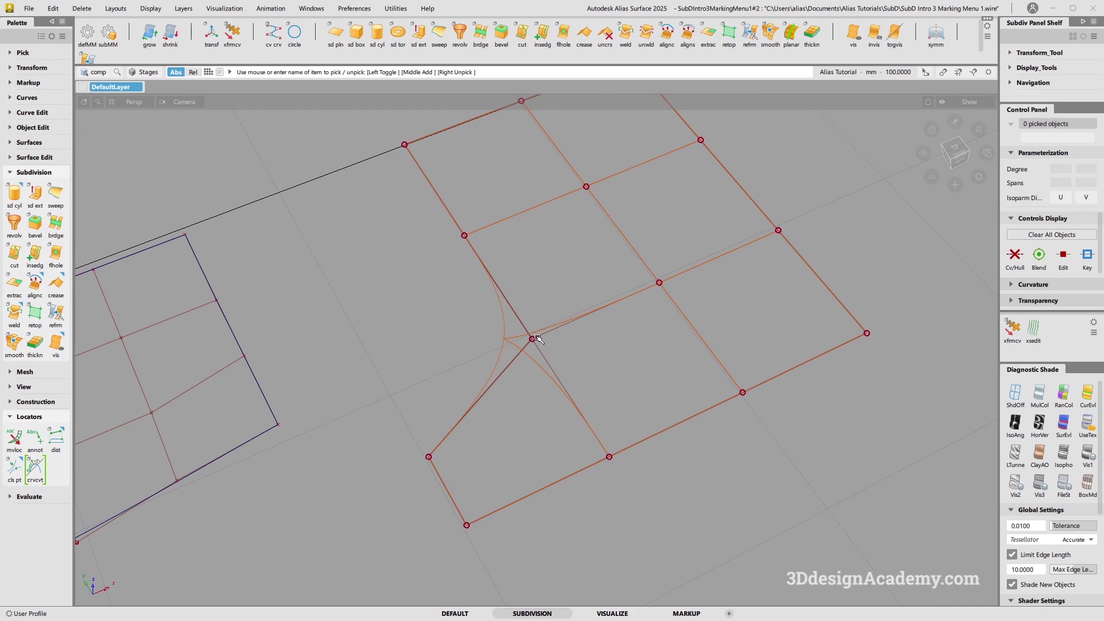
pyautogui.keyDown('ctrl'); pyautogui.keyDown('shift'); pyautogui.moveTo(656, 325); pyautogui.dragTo(663, 410); pyautogui.keyUp('shift'); pyautogui.keyUp('ctrl')
pyautogui.click(616, 299)
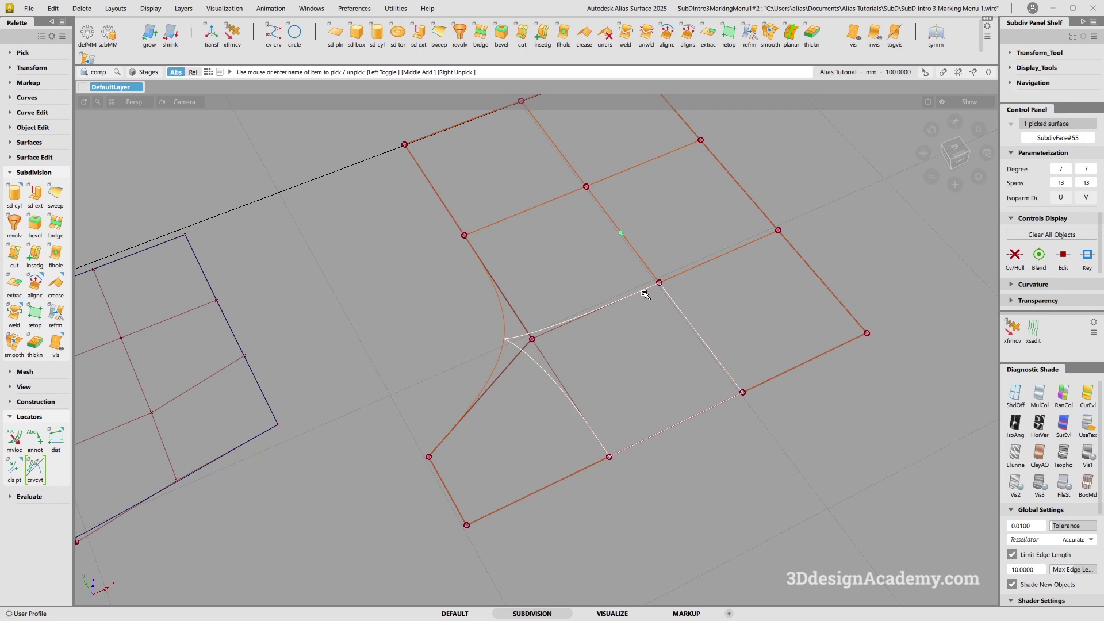
# Paste a copy of the picked subdivision face, choose Move for it, and delete the copy.
pyautogui.keyDown('ctrl'); pyautogui.keyDown('shift'); pyautogui.moveTo(430, 295); pyautogui.dragTo(431, 295, button='right'); pyautogui.keyUp('shift'); pyautogui.keyUp('ctrl')
pyautogui.keyDown('alt'); pyautogui.keyDown('shift'); pyautogui.moveTo(545, 335); pyautogui.dragTo(665, 301, button='right'); pyautogui.keyUp('shift'); pyautogui.keyUp('alt')
pyautogui.keyDown('alt'); pyautogui.keyDown('shift'); pyautogui.moveTo(665, 301); pyautogui.dragTo(628, 383); pyautogui.keyUp('shift'); pyautogui.keyUp('alt')
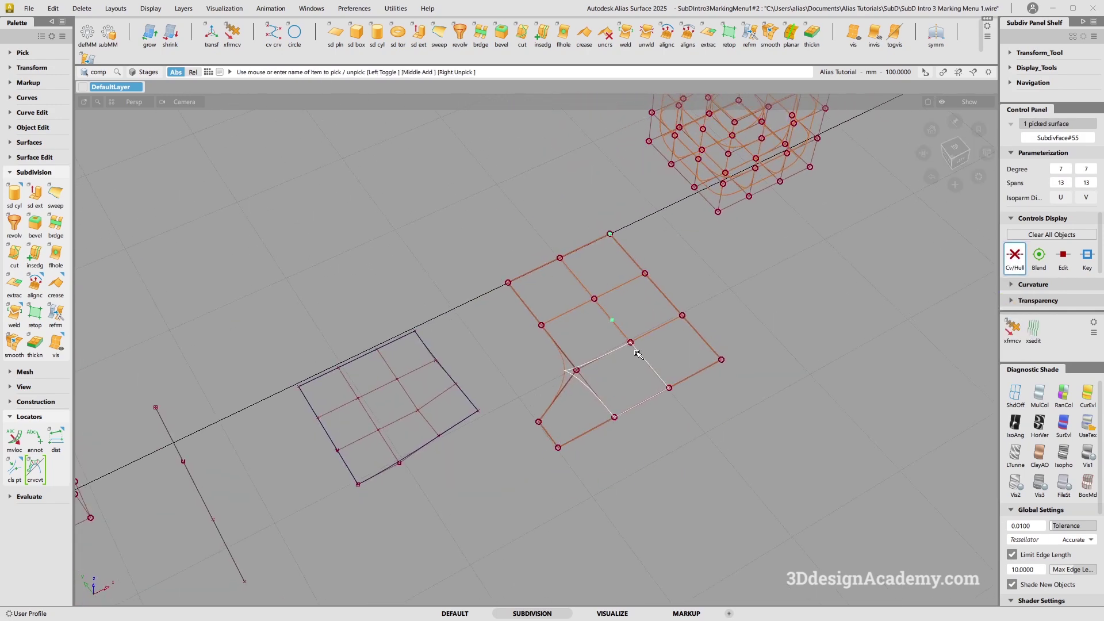
pyautogui.hotkey('ctrl', 'v')
pyautogui.keyDown('ctrl'); pyautogui.keyDown('shift'); pyautogui.moveTo(802, 352); pyautogui.dragTo(790, 296, button='middle'); pyautogui.keyUp('shift'); pyautogui.keyUp('ctrl')
pyautogui.keyDown('alt'); pyautogui.keyDown('shift'); pyautogui.moveTo(791, 296); pyautogui.dragTo(581, 353); pyautogui.keyUp('shift'); pyautogui.keyUp('alt')
pyautogui.press('Delete')
pyautogui.press('Return')
# Select the whole flat subdivision object using the Pick Subdiv filter.
pyautogui.keyDown('ctrl'); pyautogui.keyDown('shift'); pyautogui.moveTo(353, 361); pyautogui.dragTo(356, 460); pyautogui.keyUp('shift'); pyautogui.keyUp('ctrl')
pyautogui.keyDown('alt'); pyautogui.keyDown('shift'); pyautogui.moveTo(356, 460); pyautogui.dragTo(692, 343, button='right'); pyautogui.keyUp('shift'); pyautogui.keyUp('alt')
pyautogui.click(567, 390)
pyautogui.keyDown('alt'); pyautogui.keyDown('shift'); pyautogui.moveTo(692, 342); pyautogui.dragTo(535, 344); pyautogui.keyUp('shift'); pyautogui.keyUp('alt')
pyautogui.keyDown('ctrl'); pyautogui.keyDown('shift'); pyautogui.click(528, 320); pyautogui.keyUp('shift'); pyautogui.keyUp('ctrl')
pyautogui.keyDown('ctrl'); pyautogui.keyDown('shift'); pyautogui.moveTo(536, 344); pyautogui.dragTo(535, 344); pyautogui.keyUp('shift'); pyautogui.keyUp('ctrl')
pyautogui.keyDown('alt'); pyautogui.keyDown('shift'); pyautogui.moveTo(594, 414); pyautogui.dragTo(665, 437); pyautogui.keyUp('shift'); pyautogui.keyUp('alt')
pyautogui.click(614, 373)
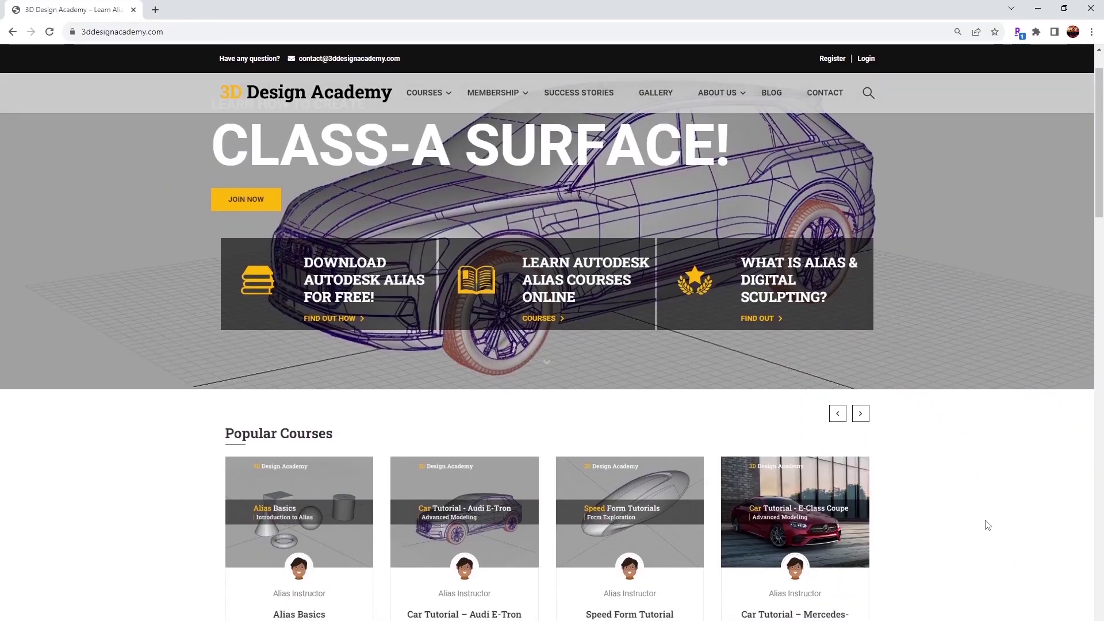
# Browse the popular courses on the 3D Design Academy site and review the curriculum of the Lamborghini Aventador car tutorial.
pyautogui.scroll(-5, 987, 525)
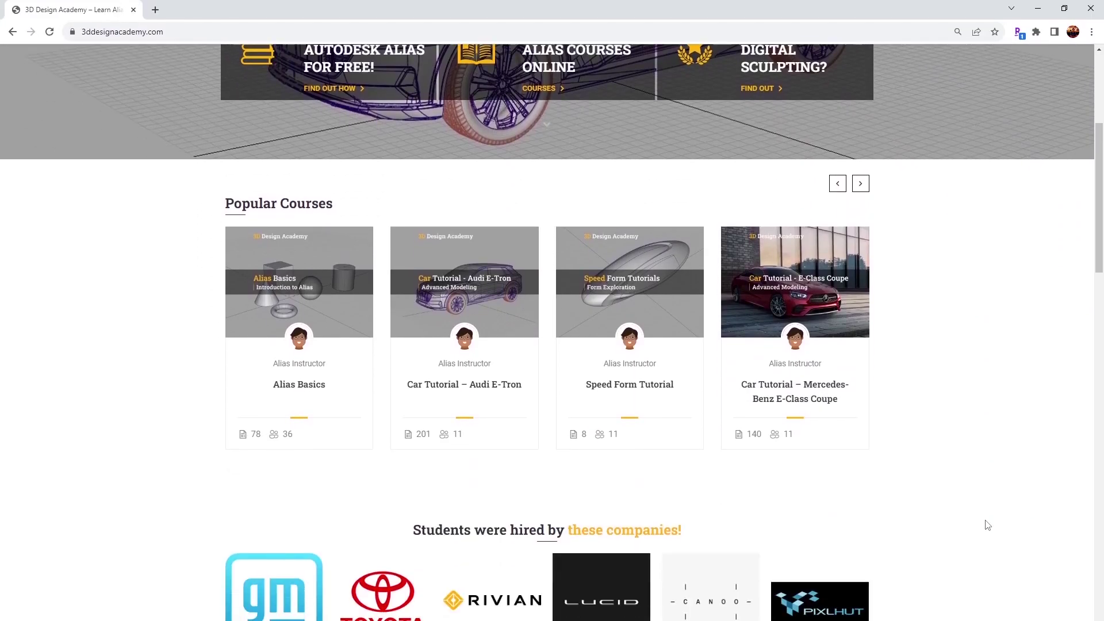
pyautogui.scroll(-1, 987, 524)
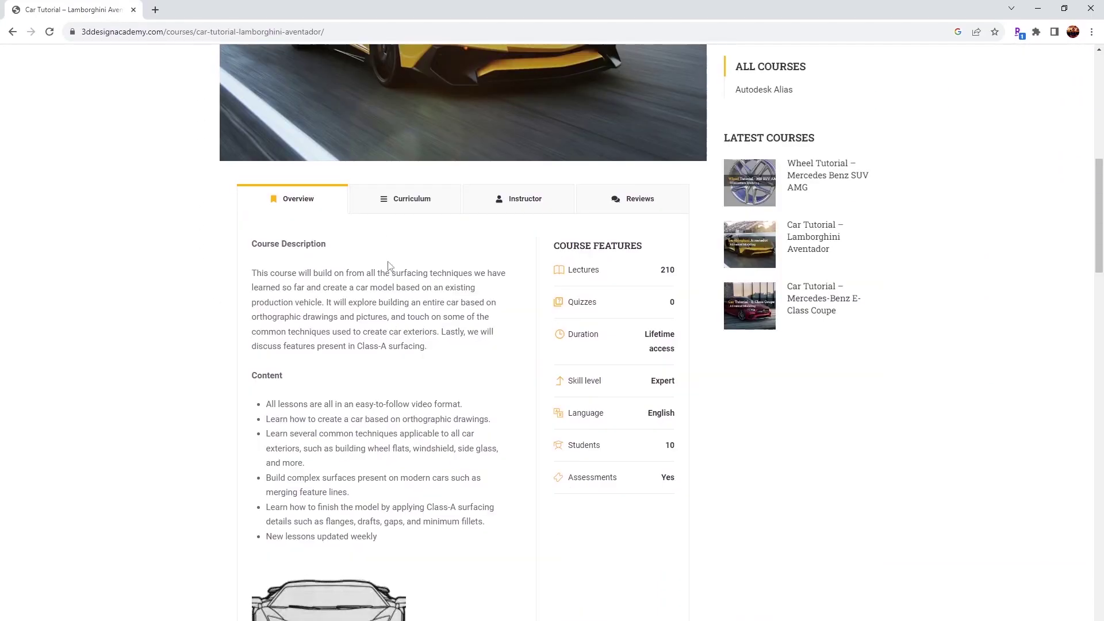
pyautogui.click(399, 210)
pyautogui.scroll(-10, 395, 293)
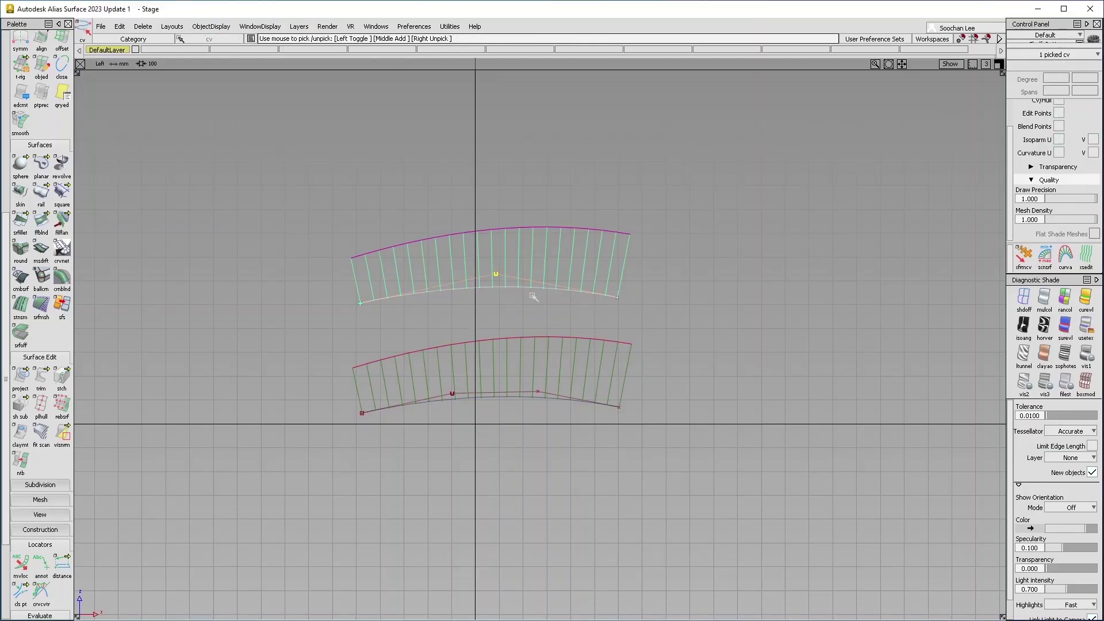
# Examine the sample curves with curvature combs, and inspect the Benz SUV AMG wheel and Lamborghini Aventador models from different angles.
pyautogui.moveTo(533, 309); pyautogui.dragTo(545, 341)
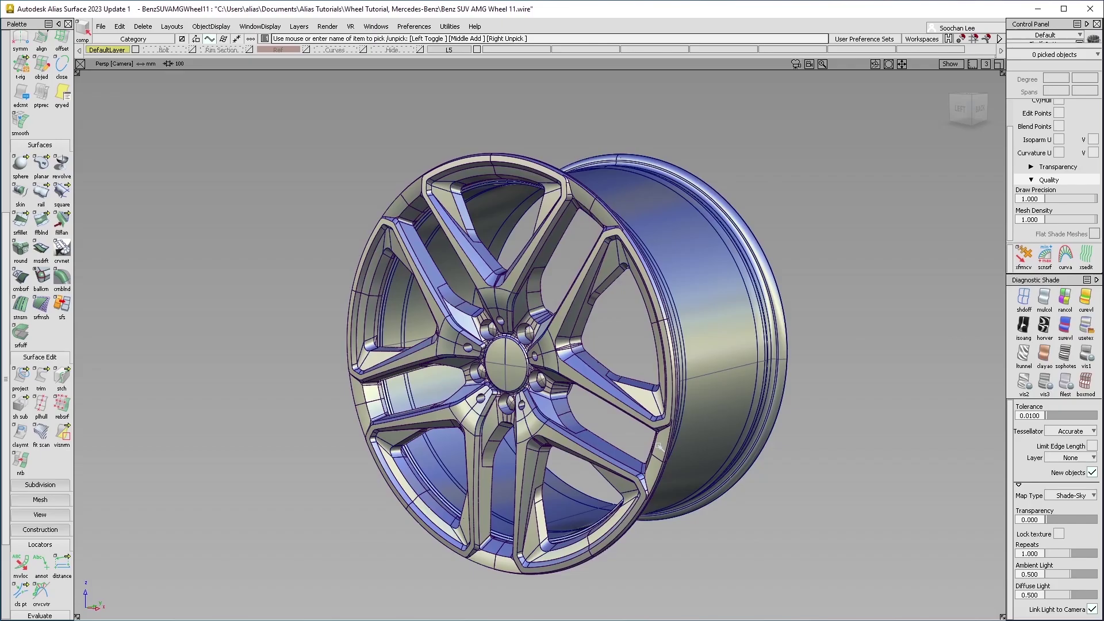
pyautogui.keyDown('alt'); pyautogui.keyDown('shift'); pyautogui.moveTo(607, 413); pyautogui.dragTo(535, 409); pyautogui.keyUp('shift'); pyautogui.keyUp('alt')
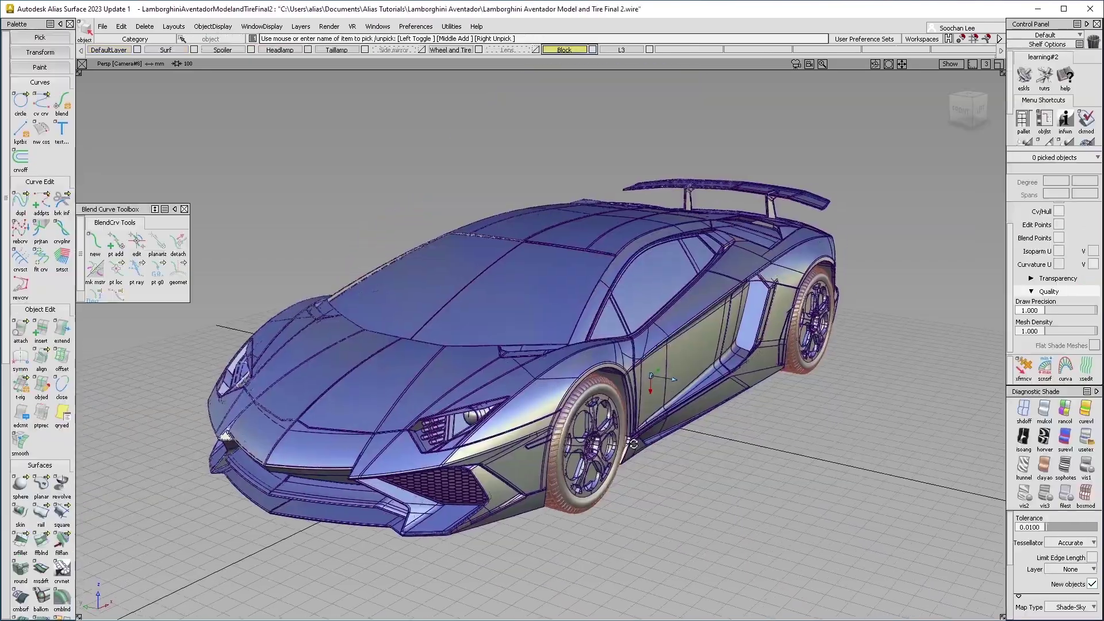
pyautogui.keyDown('alt'); pyautogui.keyDown('shift'); pyautogui.moveTo(633, 444); pyautogui.dragTo(472, 414); pyautogui.keyUp('shift'); pyautogui.keyUp('alt')
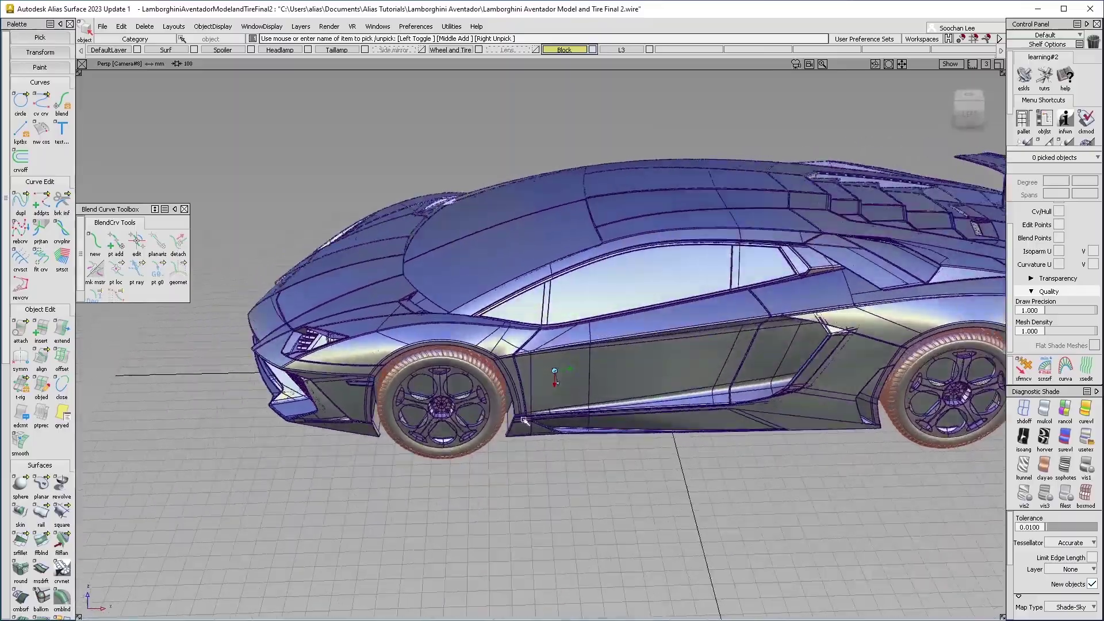